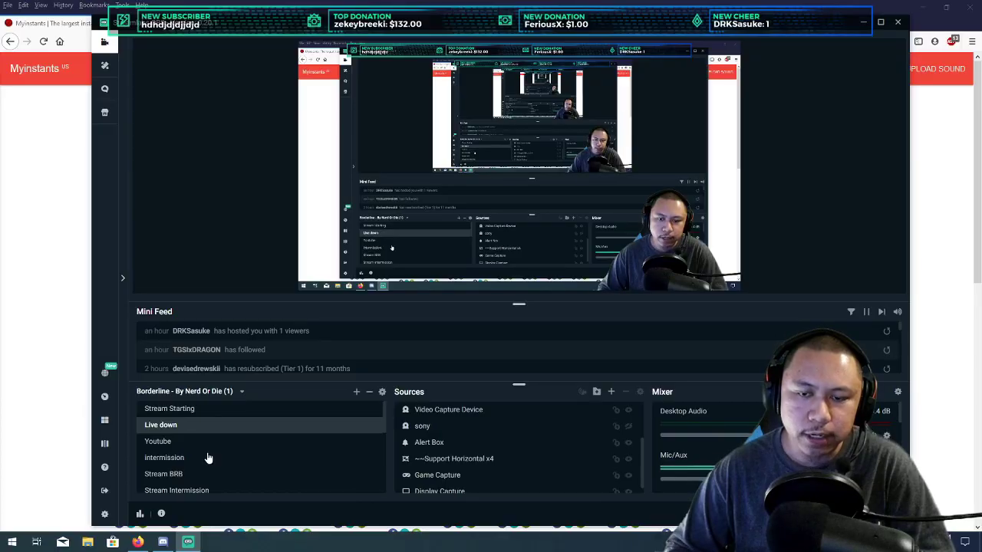
- Move the Streamlabs OBS window off to the right and bring the browser to the front
click(238, 9)
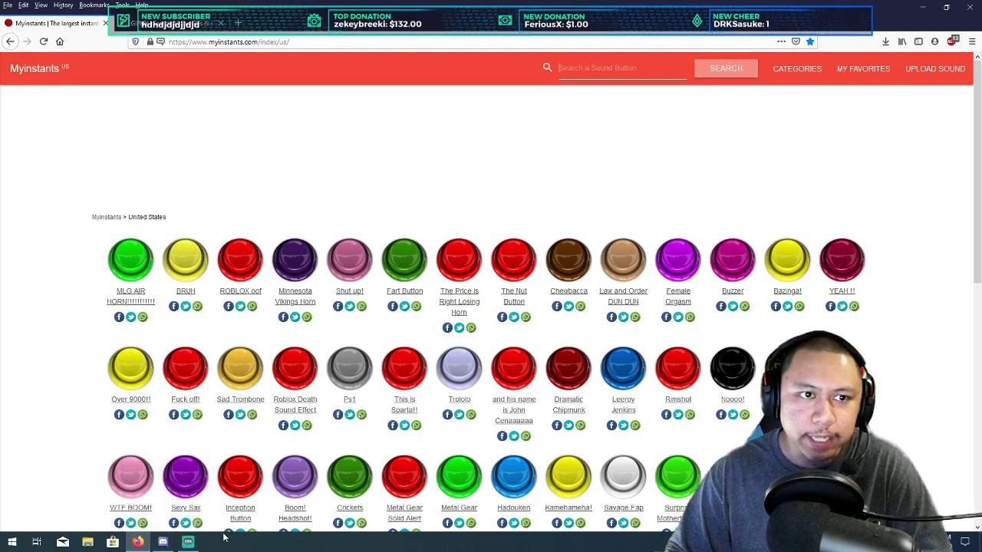
click(169, 23)
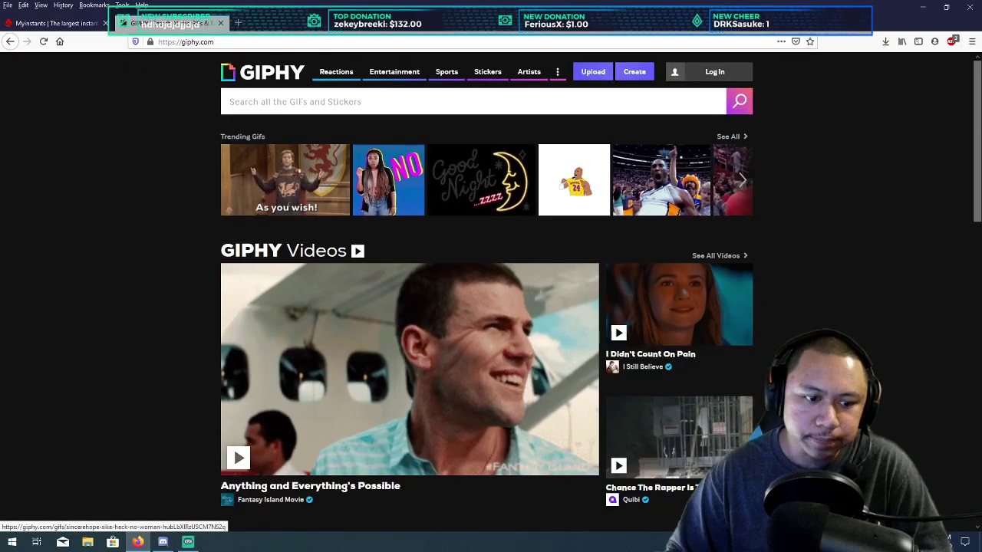
click(188, 542)
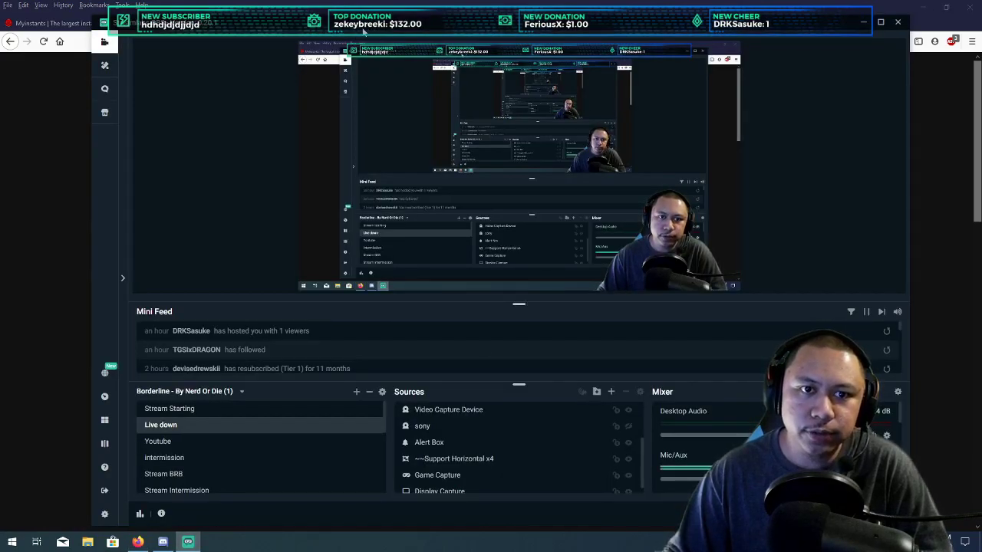
click(539, 47)
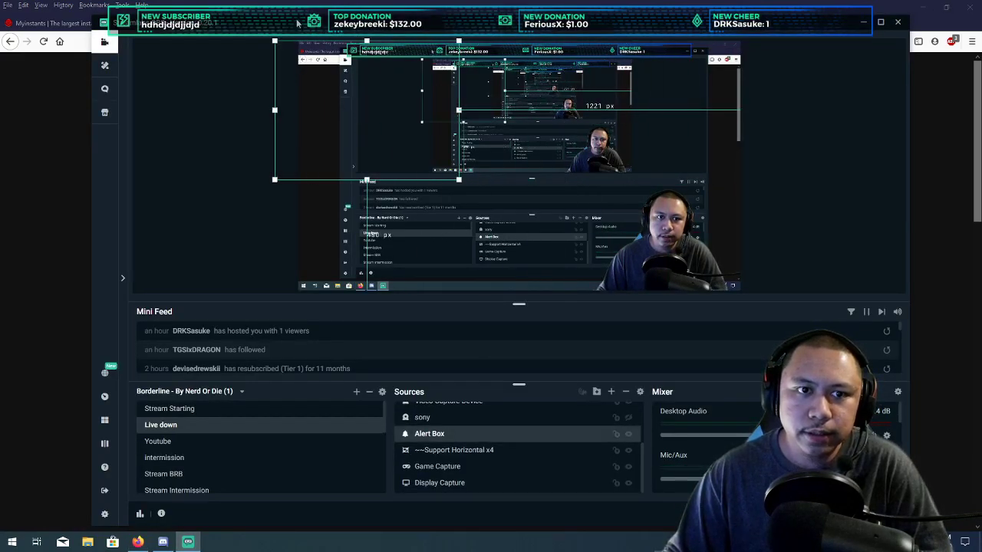
drag(539, 21, 974, 29)
click(66, 14)
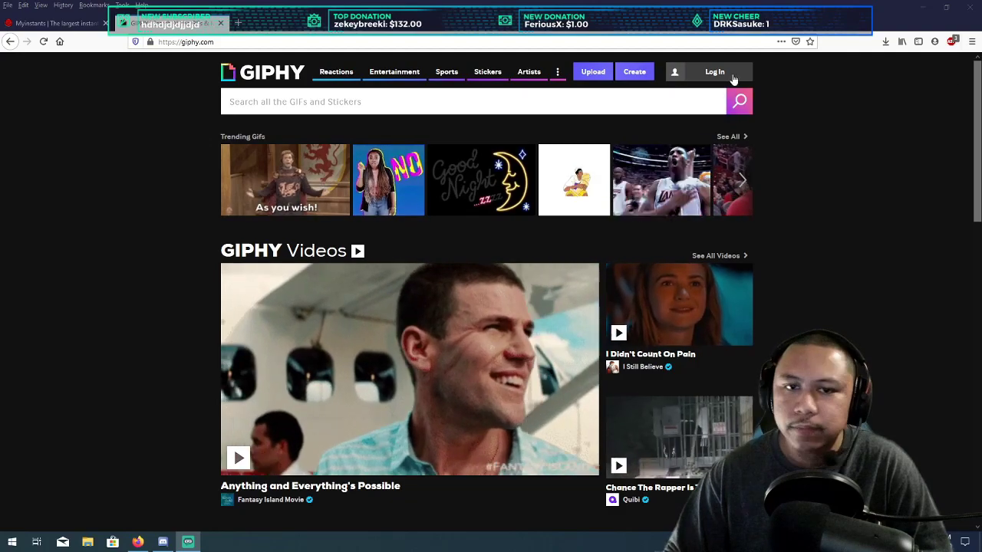
- On Myinstants, search for 'follow alert' to list follow-alert sound buttons
click(74, 24)
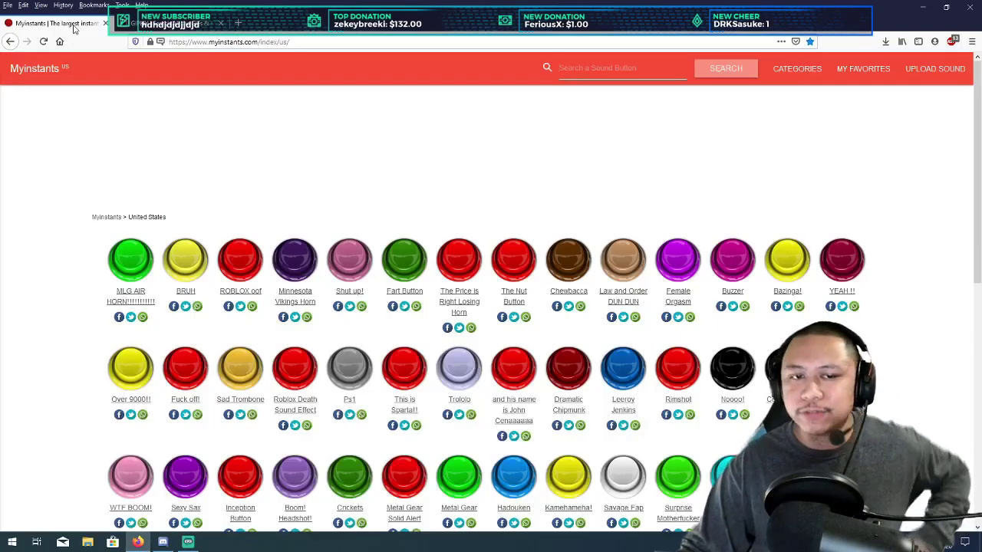
click(584, 78)
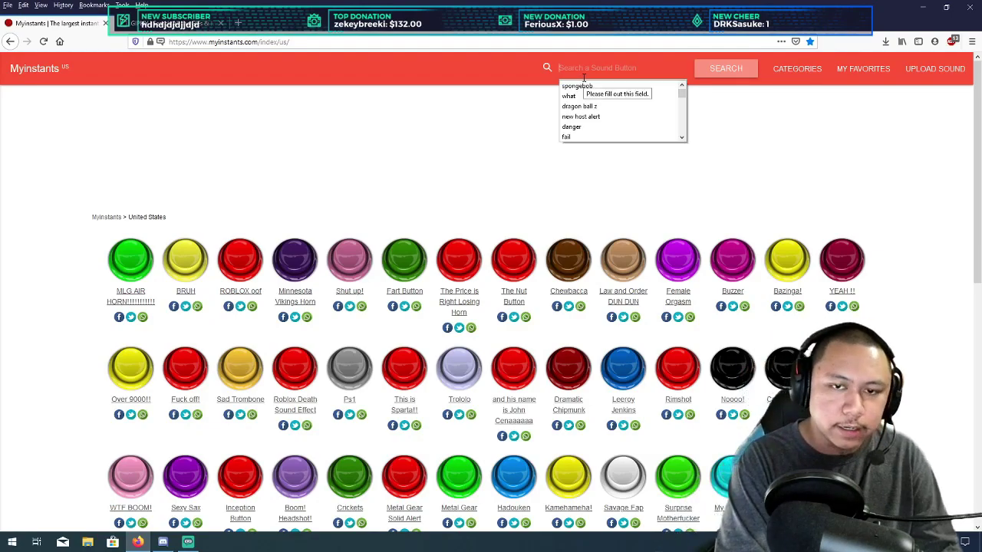
text(follow alert)
key(Return)
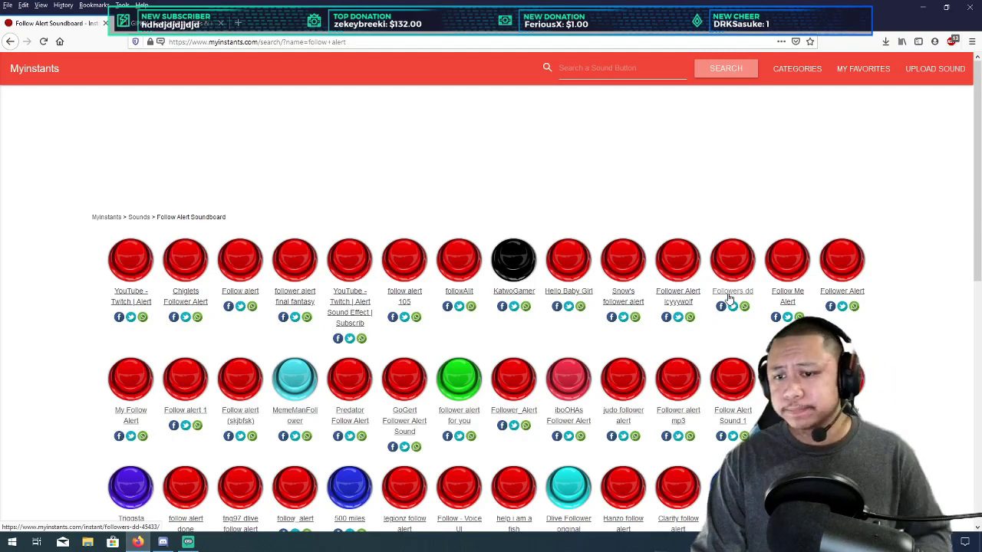
- Download the Followers dd sound as darkest_follow_07.mp3 and confirm the download completed
click(728, 296)
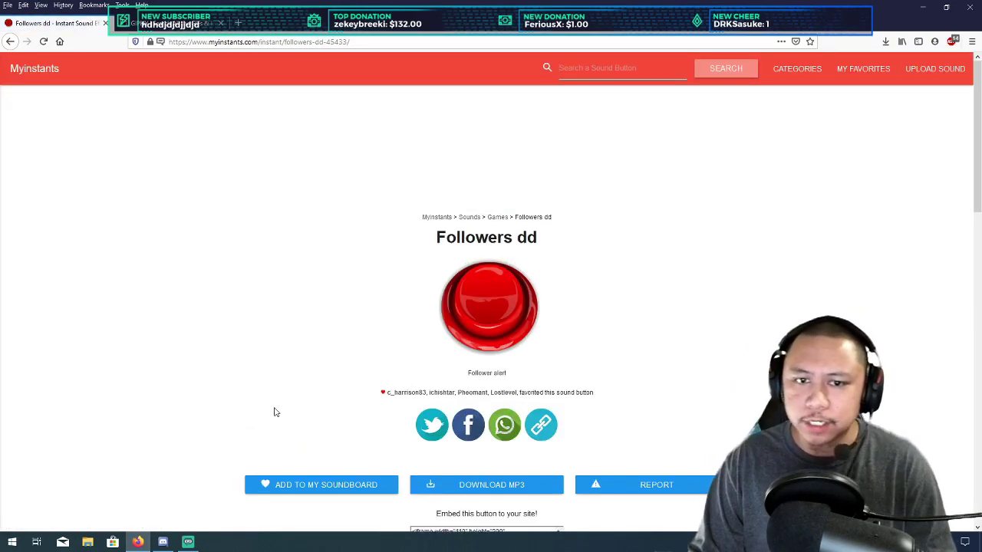
click(489, 487)
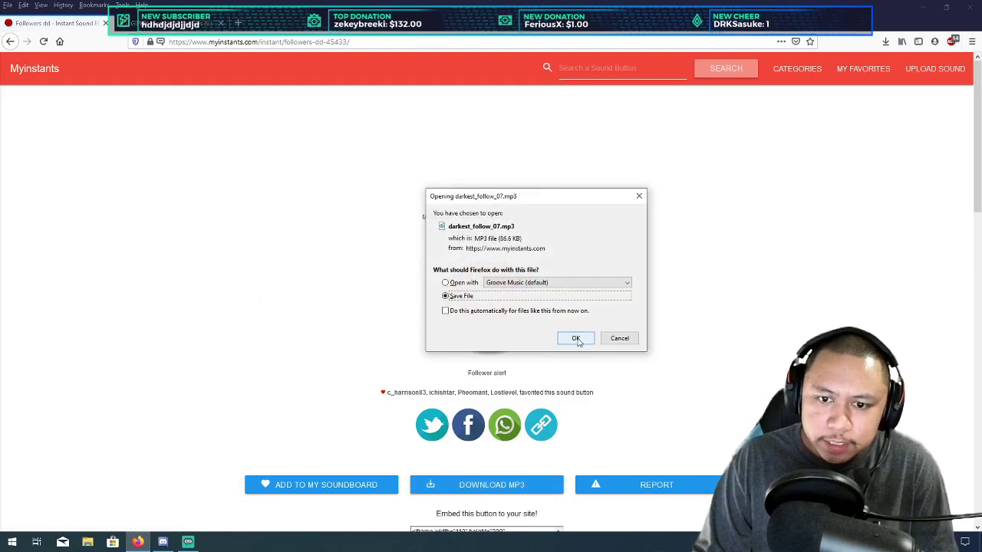
click(576, 339)
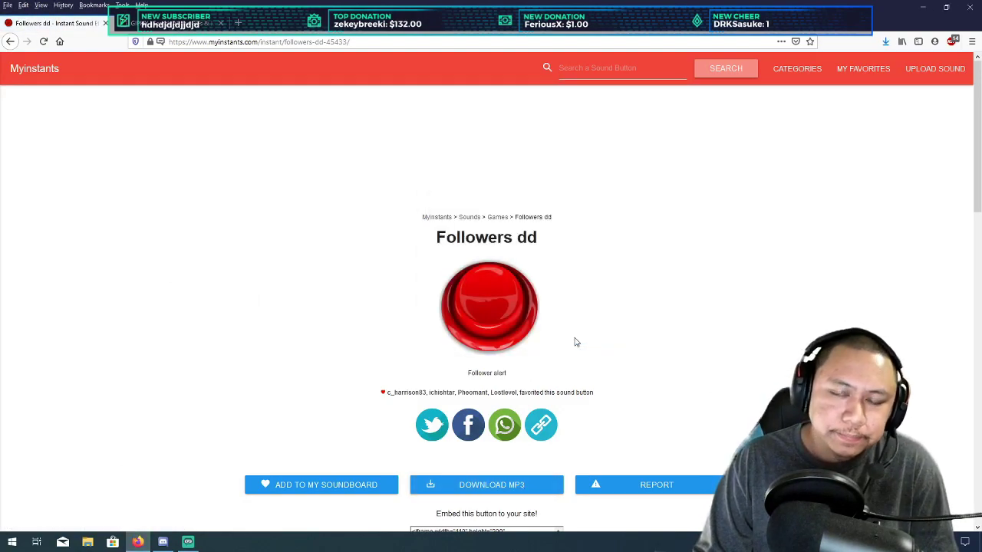
click(885, 41)
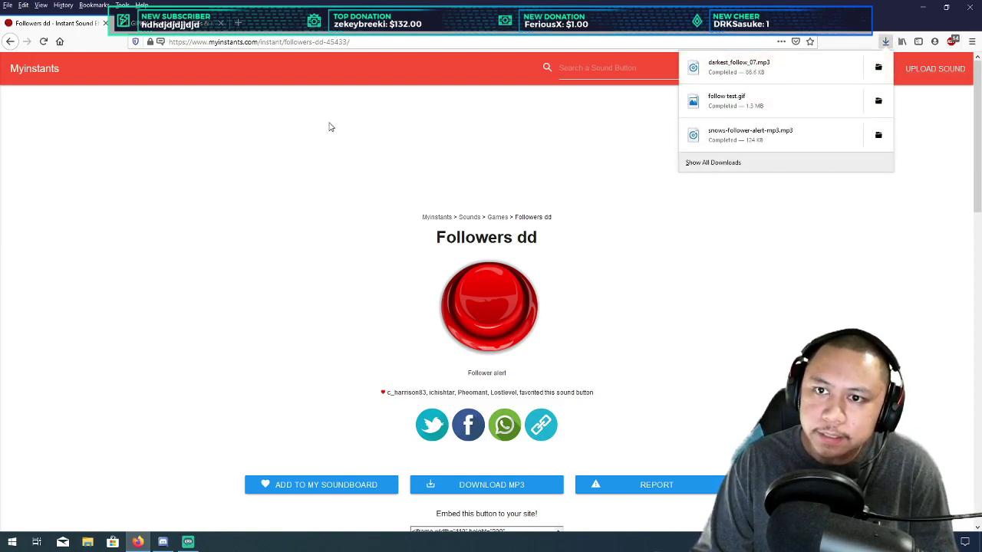
click(303, 167)
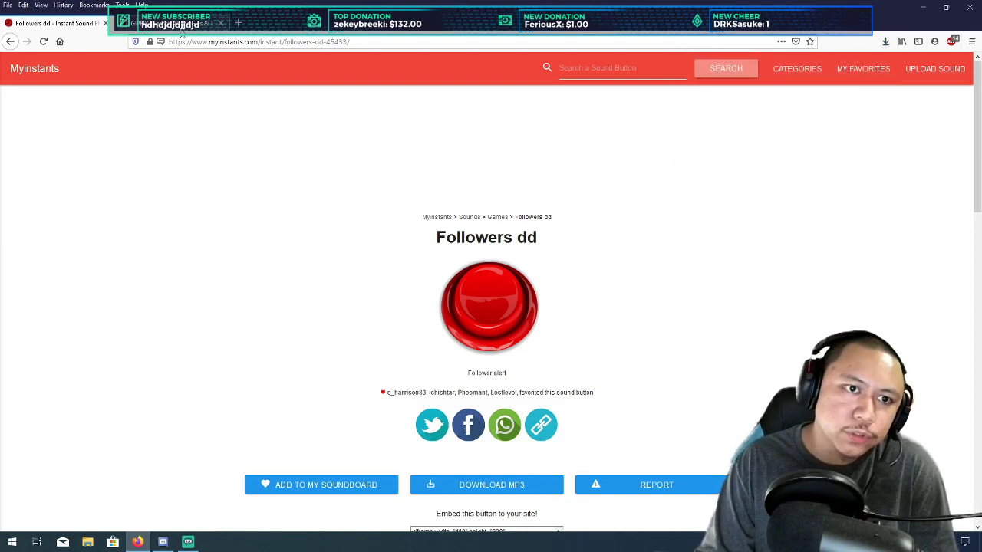
- Search GIPHY for 'follow alert' GIFs
click(183, 27)
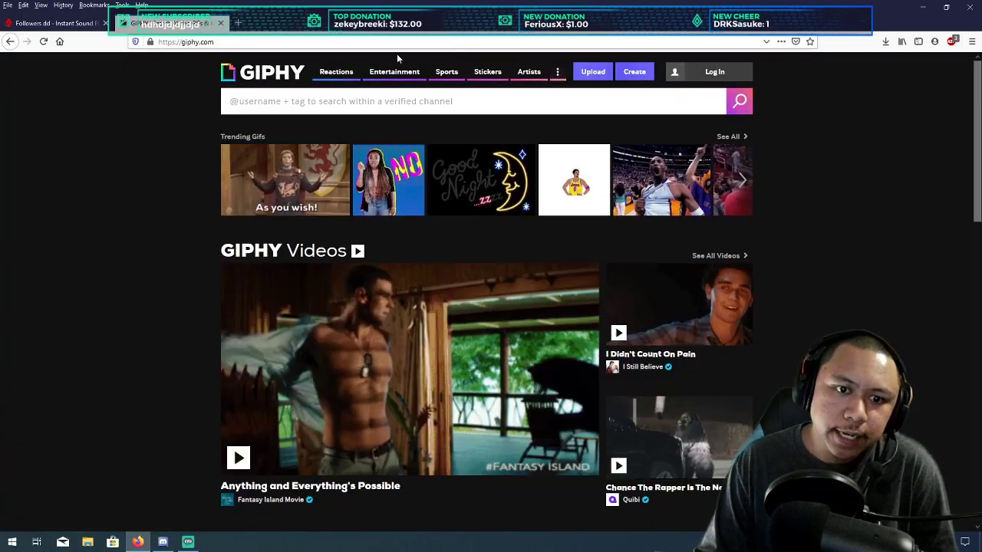
scroll(73, 307, down, 3)
scroll(80, 352, up, 3)
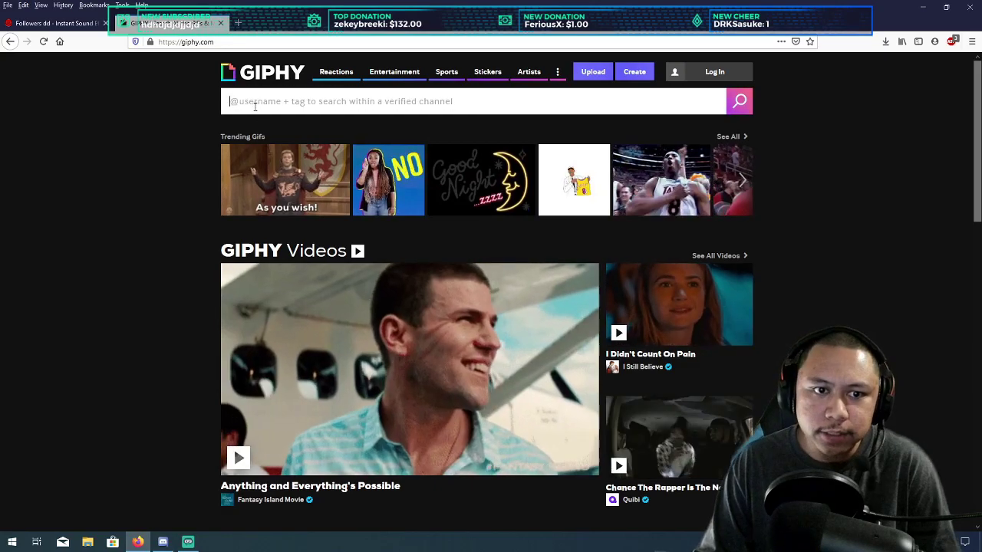
click(257, 103)
text(follow)
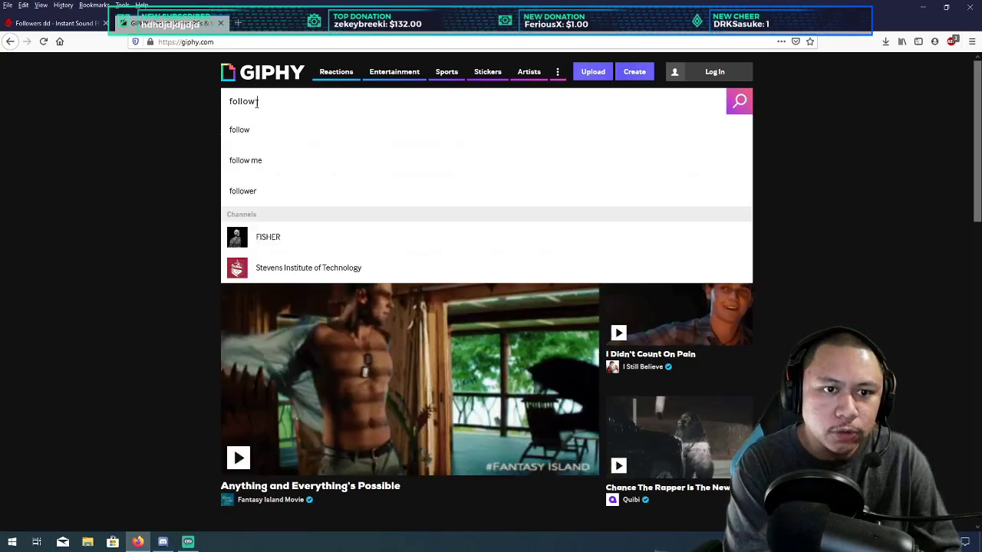
text( alert)
key(Return)
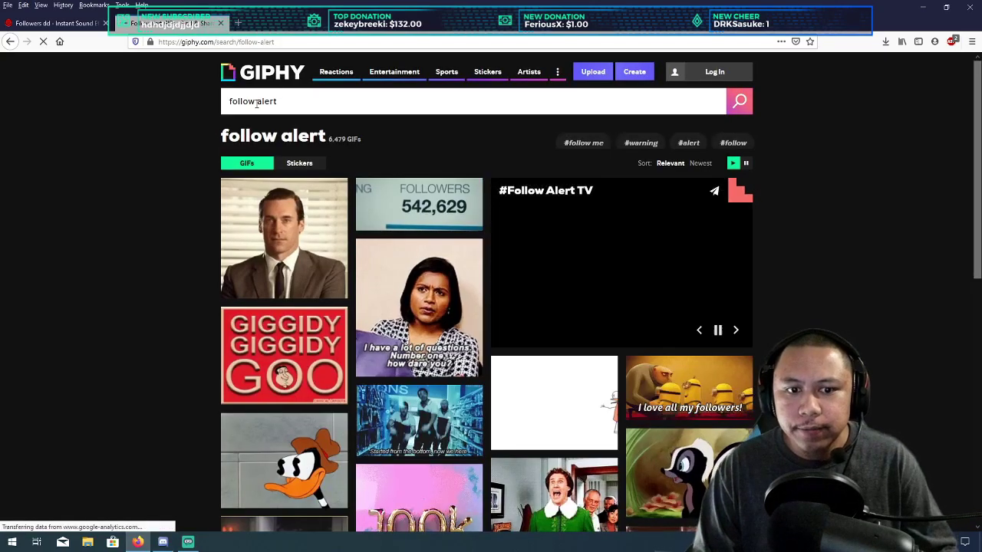
scroll(206, 362, down, 15)
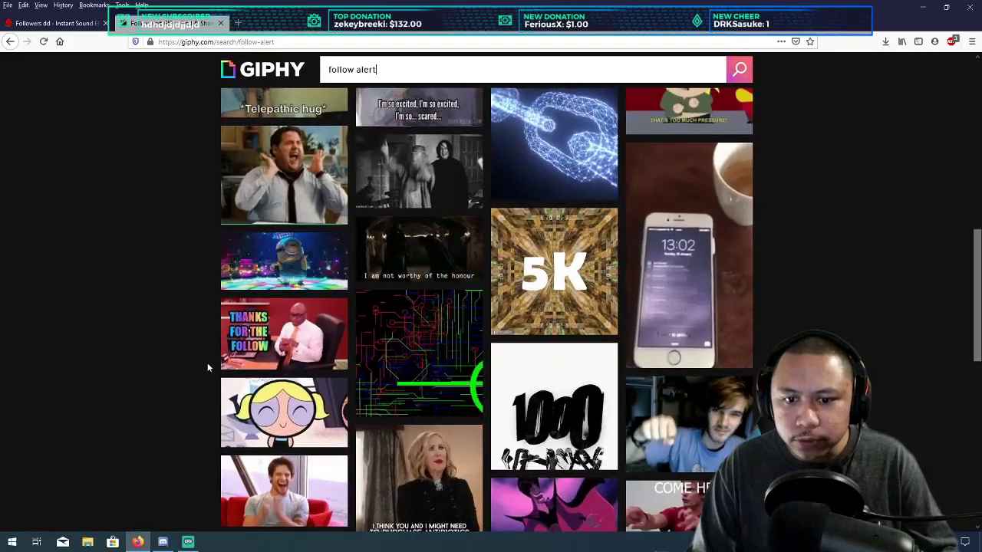
scroll(205, 362, up, 15)
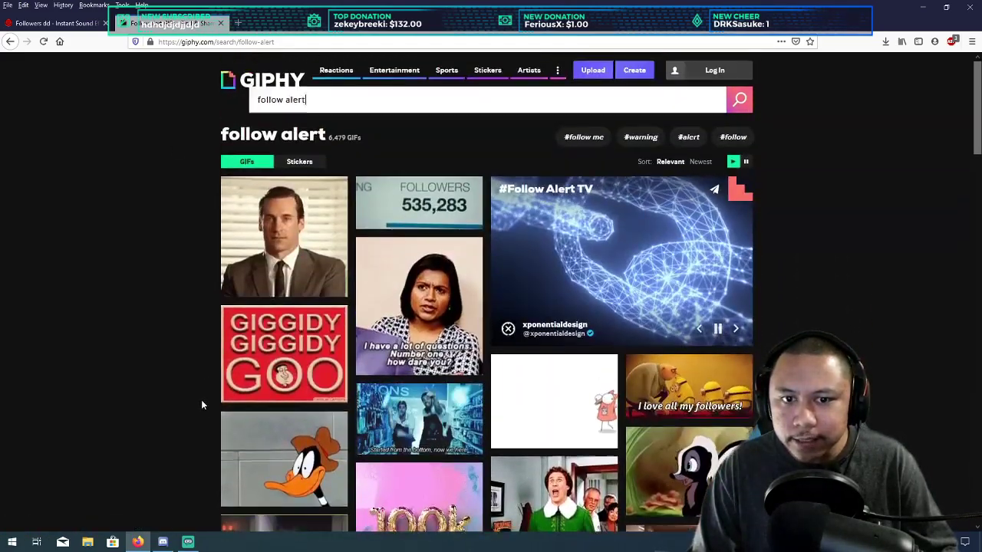
- Save the Social Media Followers GIF to Pictures as 'follower test'
click(397, 220)
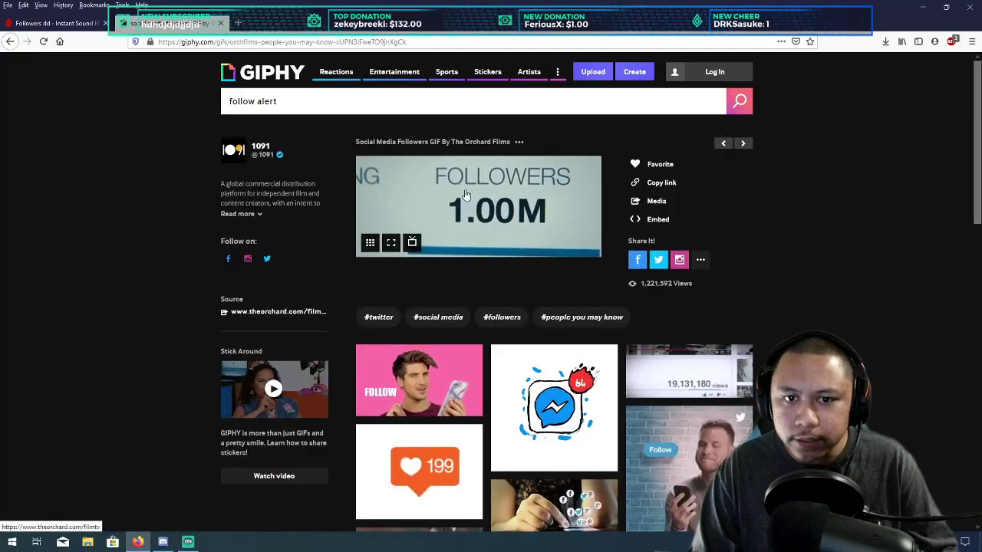
right_click(465, 194)
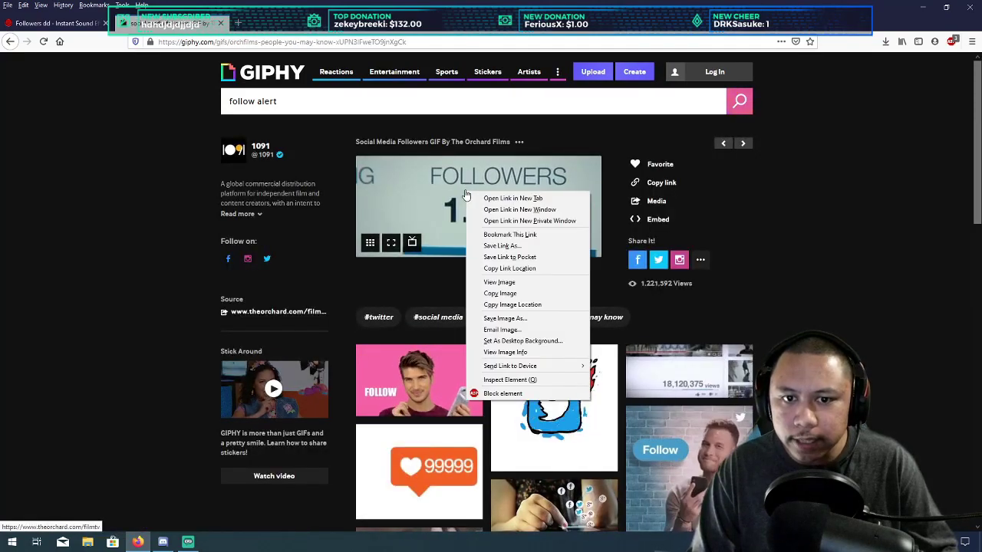
click(547, 323)
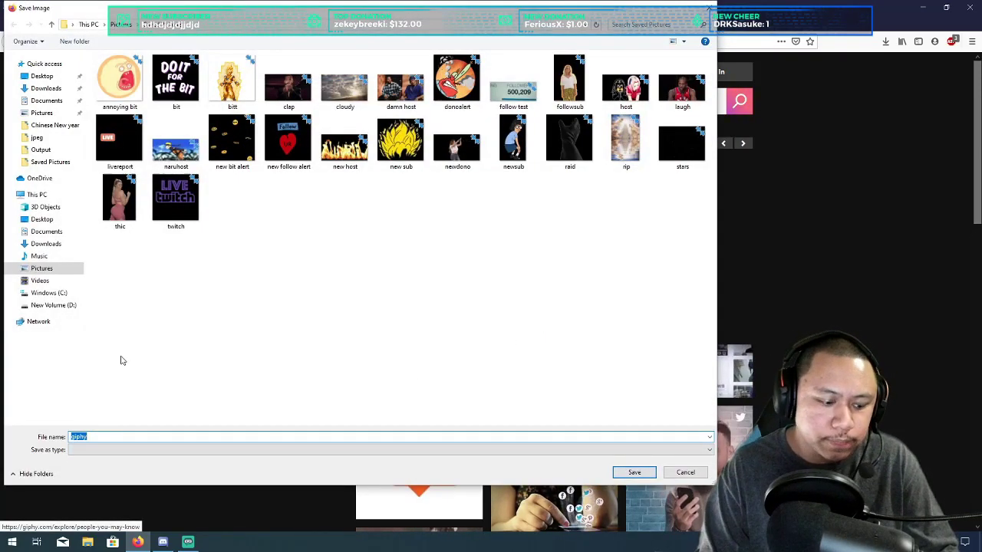
text(follower test)
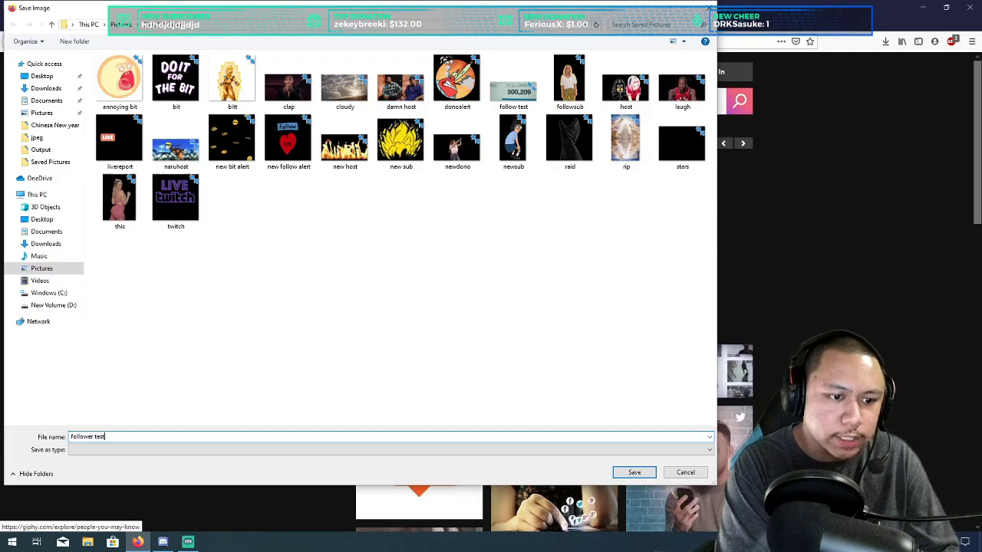
click(633, 472)
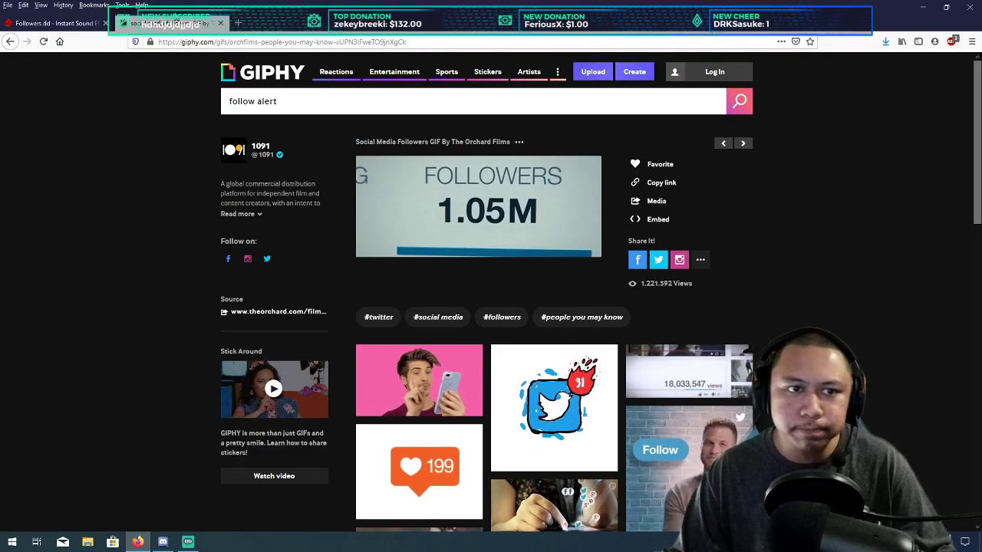
click(85, 23)
- Hide the browser, bring Streamlabs OBS back on screen and scroll Scenes to TEST
key(super+d)
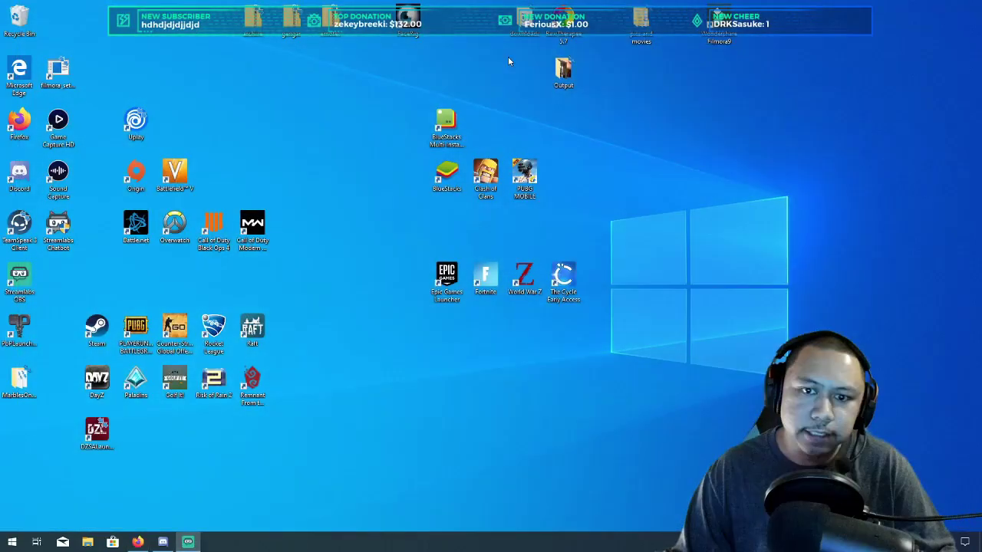
drag(980, 62, 598, 29)
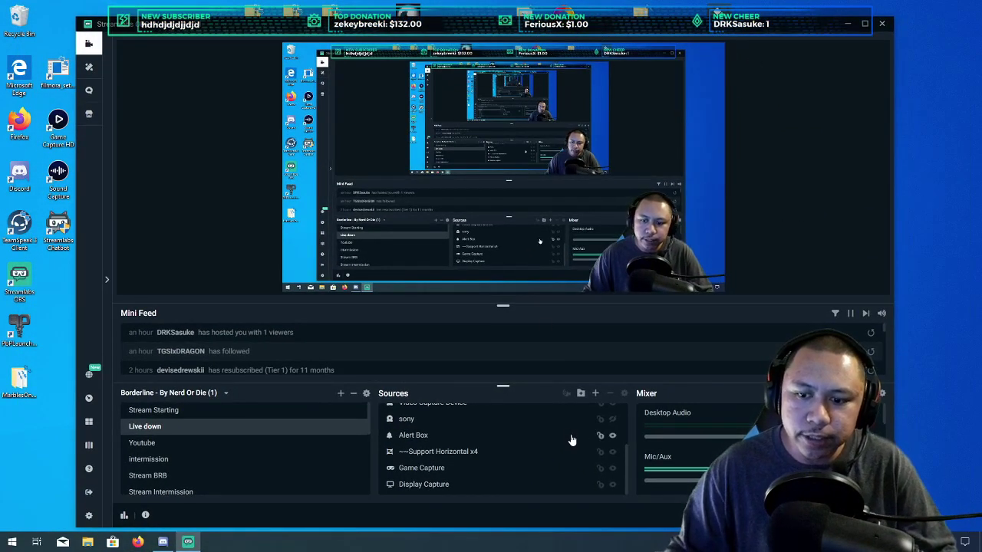
scroll(540, 403, up, 3)
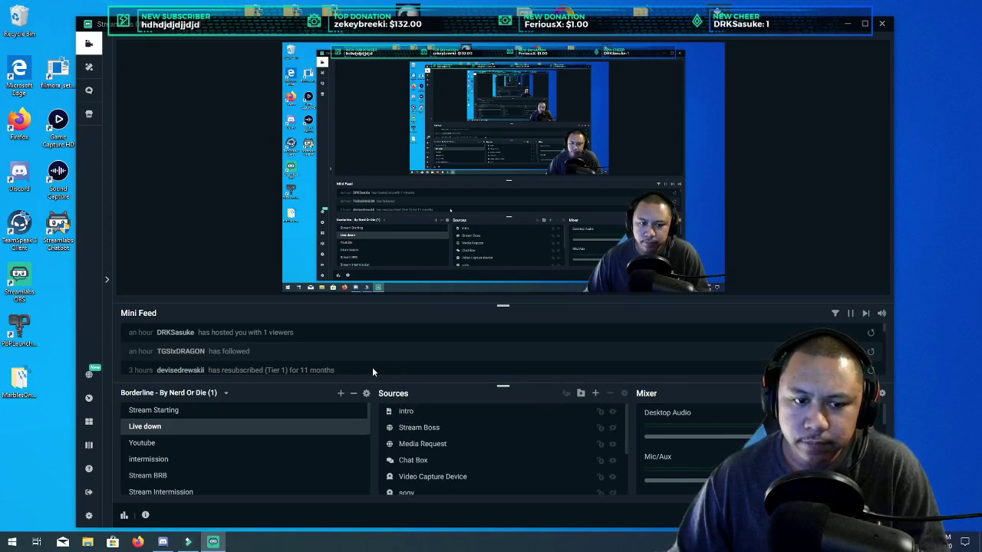
scroll(255, 462, down, 2)
scroll(254, 462, down, 3)
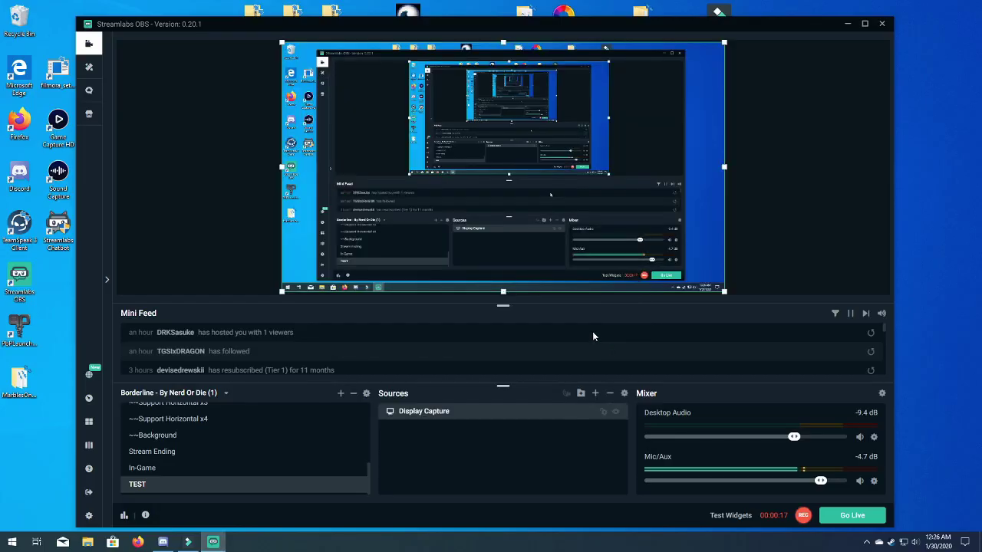
- Add the existing Alert Box widget to the TEST scene and centre it in the preview
click(595, 393)
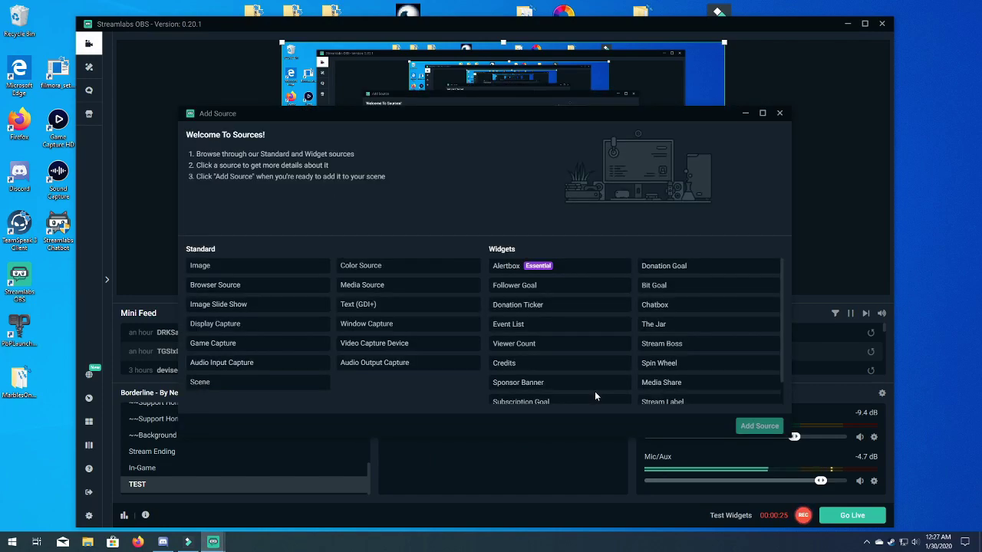
click(563, 267)
click(767, 428)
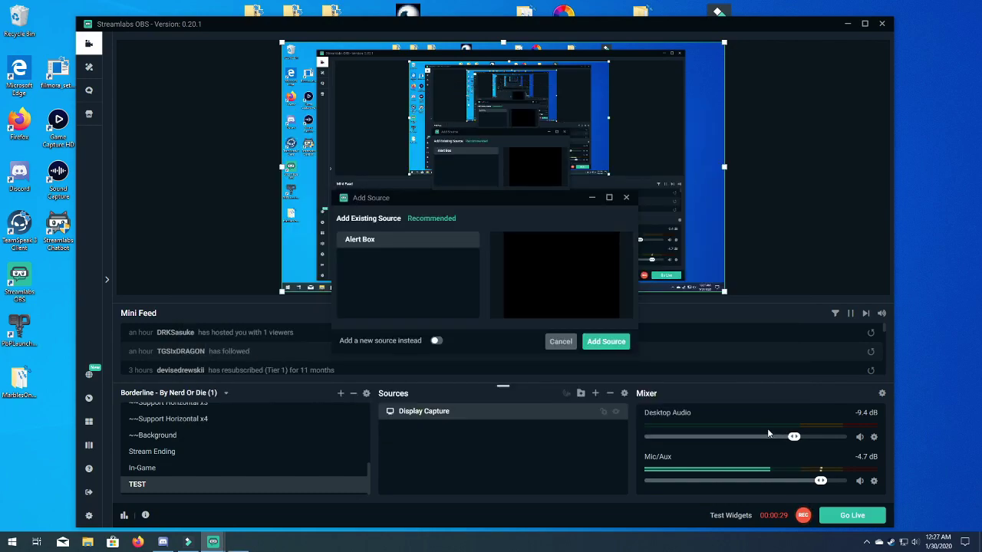
click(607, 342)
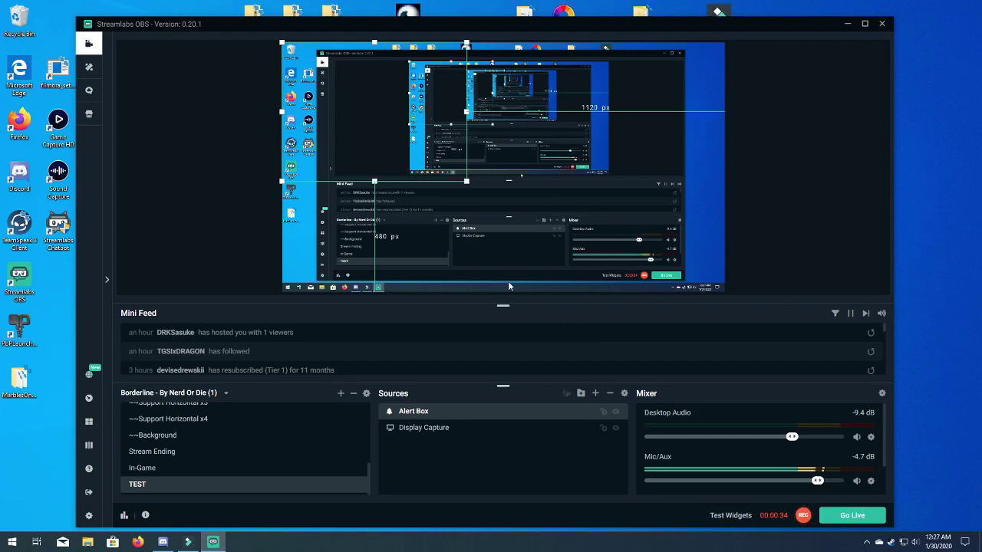
drag(349, 140, 482, 173)
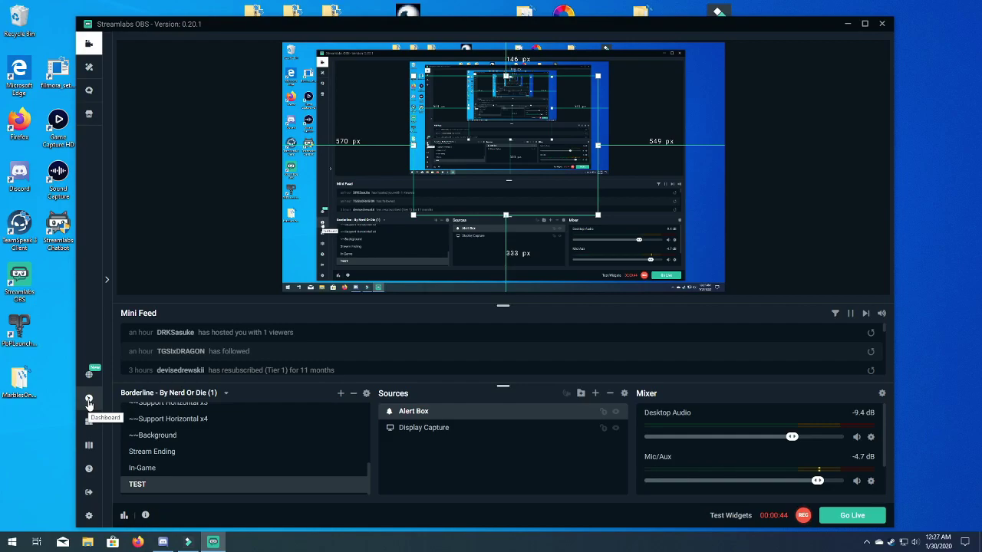
- Open the Streamlabs web dashboard and go to the Alert Box widget's General Settings
click(88, 404)
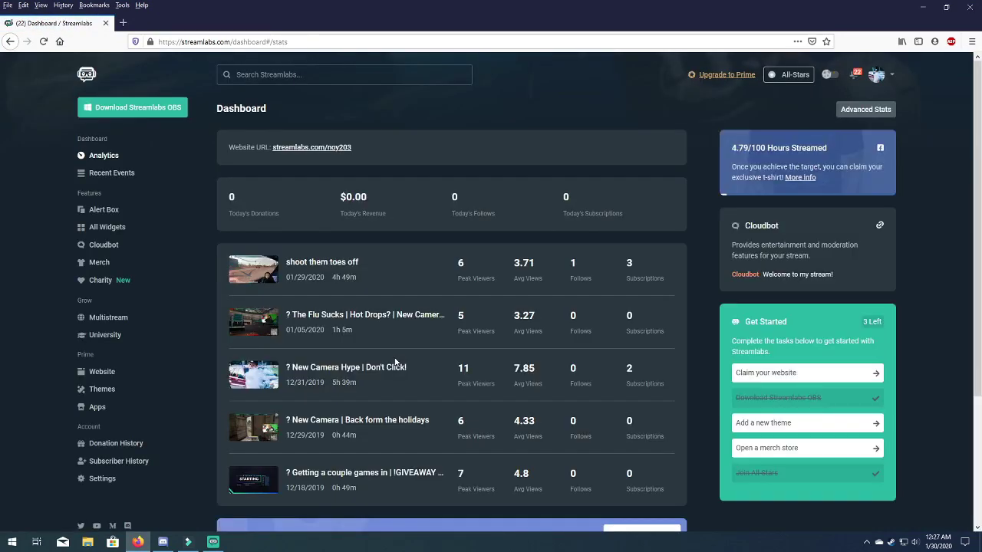
click(112, 214)
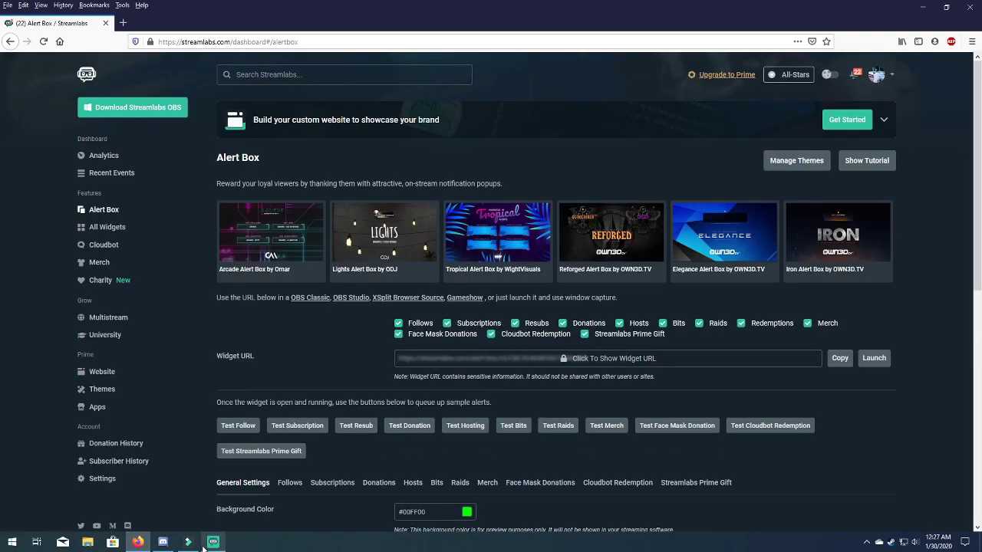
mouse_move(203, 549)
scroll(178, 478, down, 1)
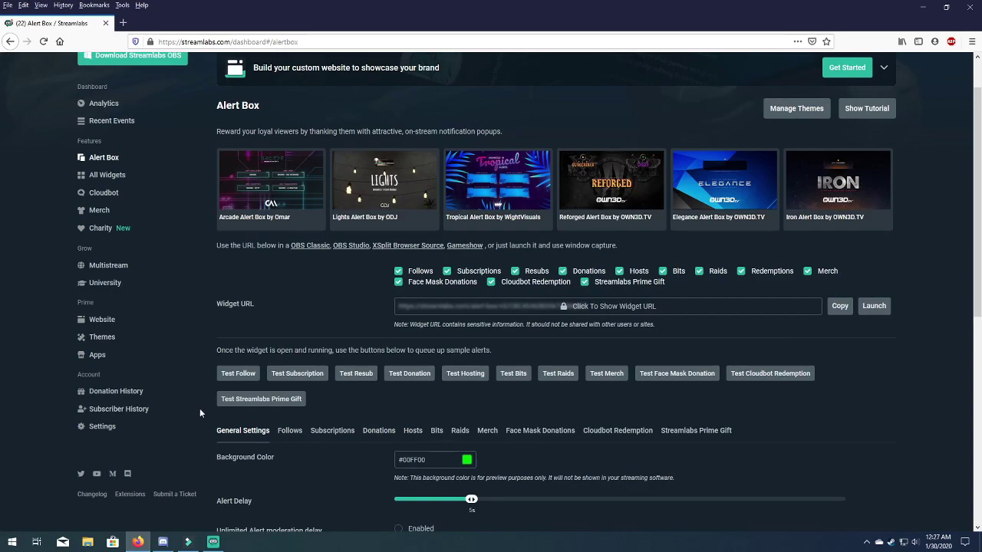
- Open the Follows alert settings and start uploading a new image to the Media Gallery
click(290, 430)
scroll(301, 420, down, 5)
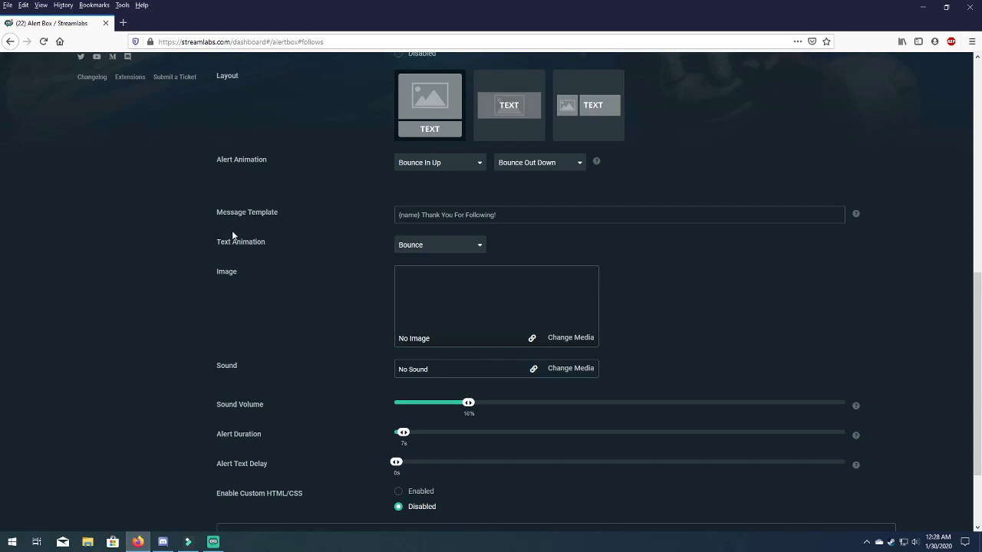
click(565, 341)
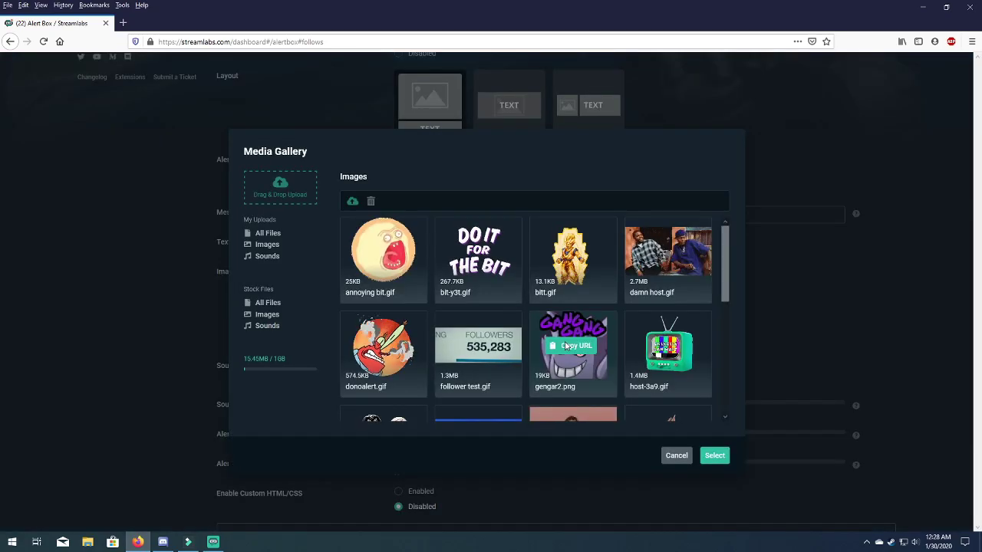
click(278, 186)
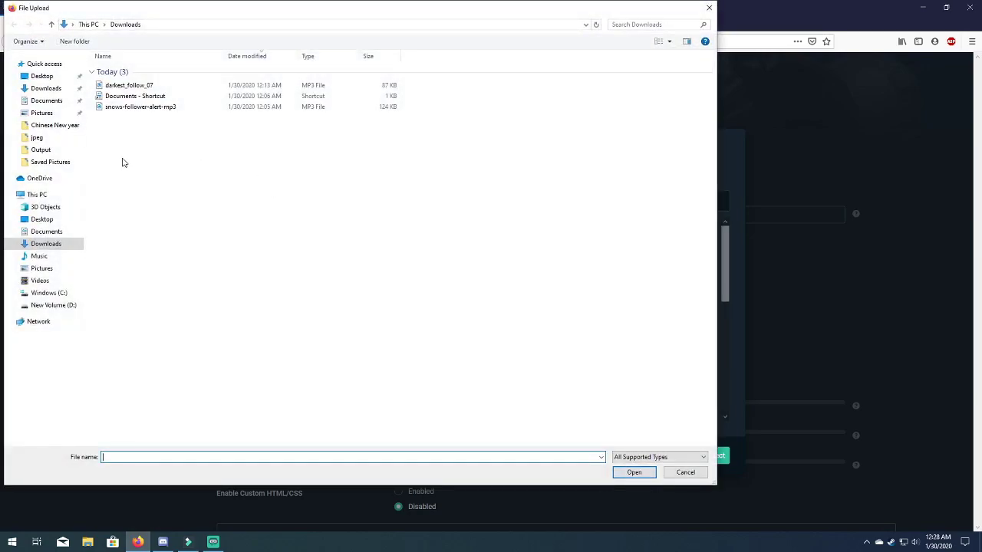
- Upload follow test.gif from Saved Pictures and copy its URL
click(13, 270)
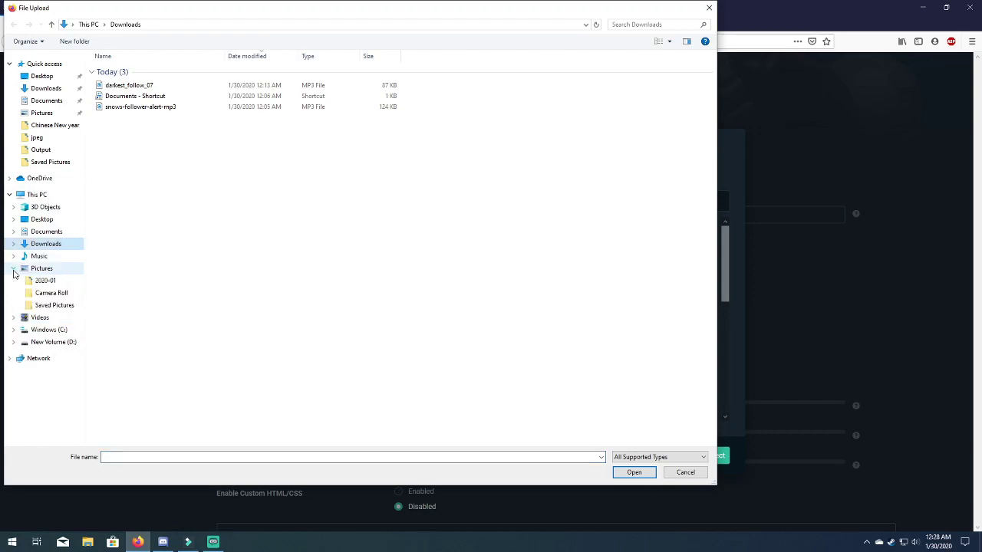
click(13, 269)
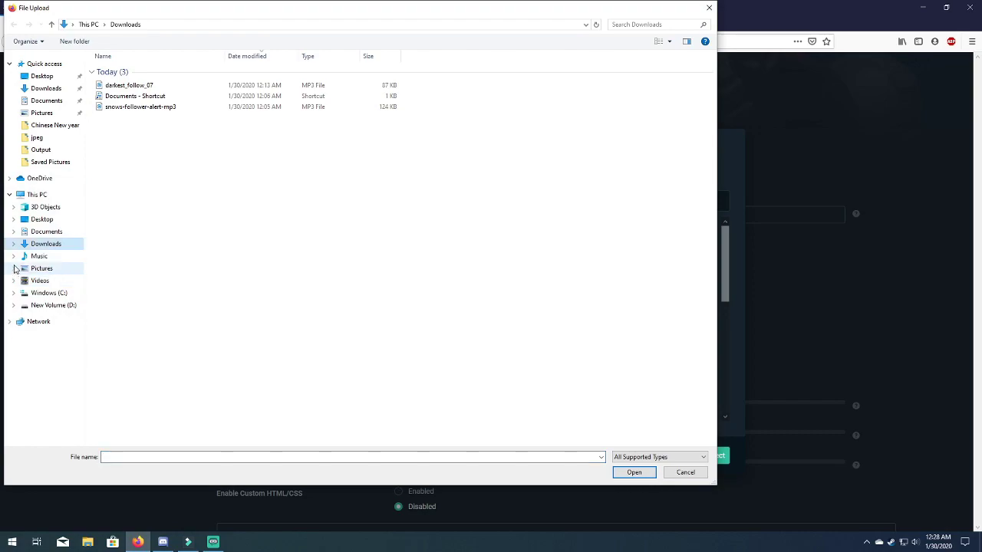
click(30, 112)
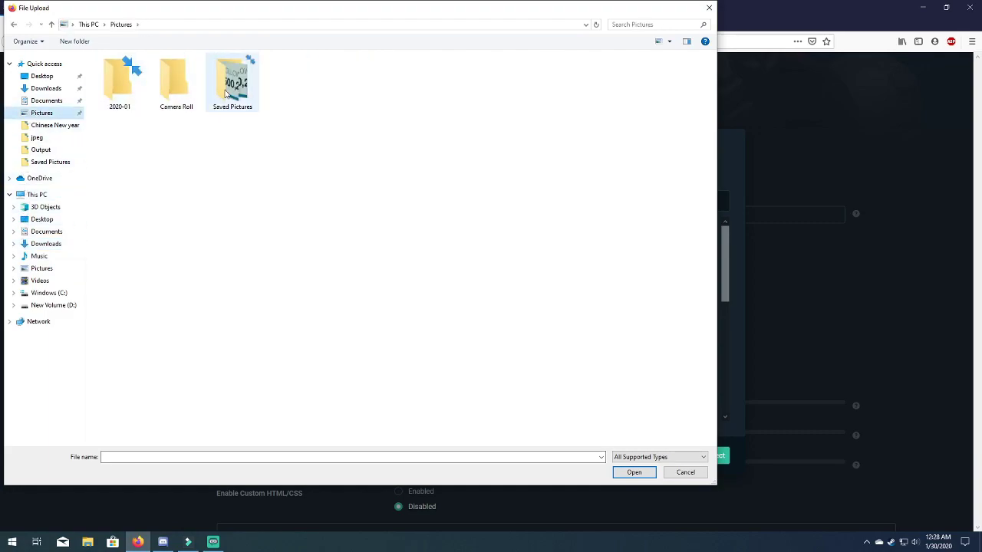
double_click(226, 93)
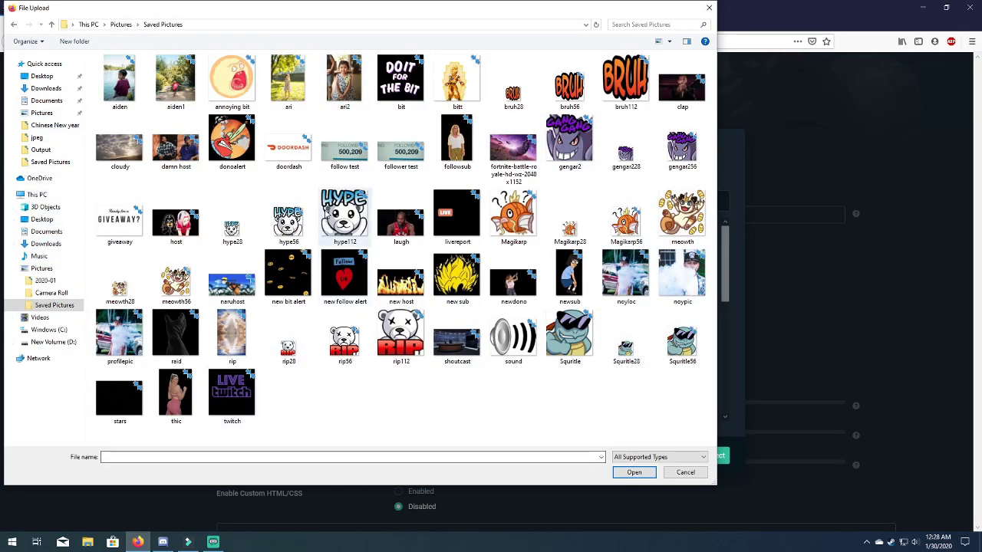
click(349, 157)
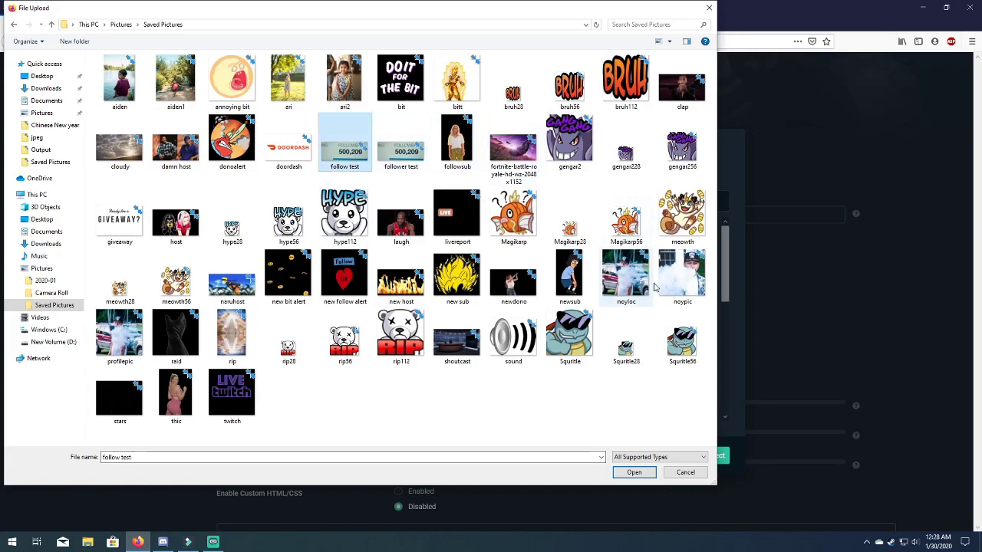
click(622, 473)
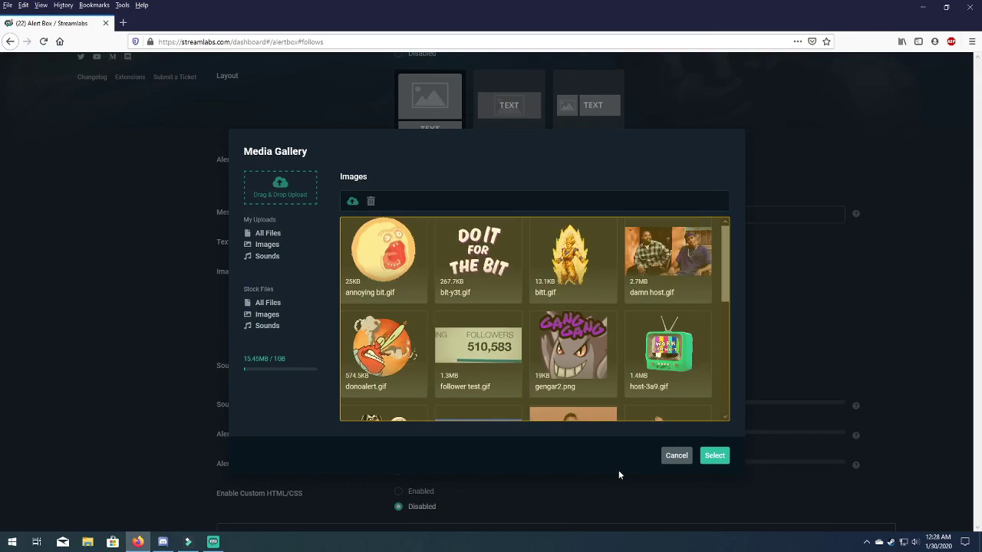
mouse_move(411, 268)
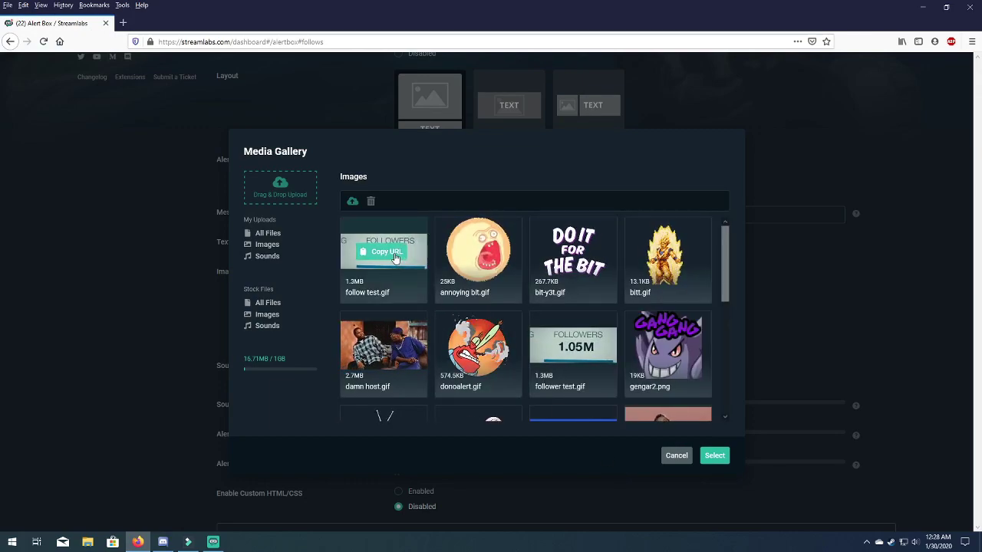
click(395, 258)
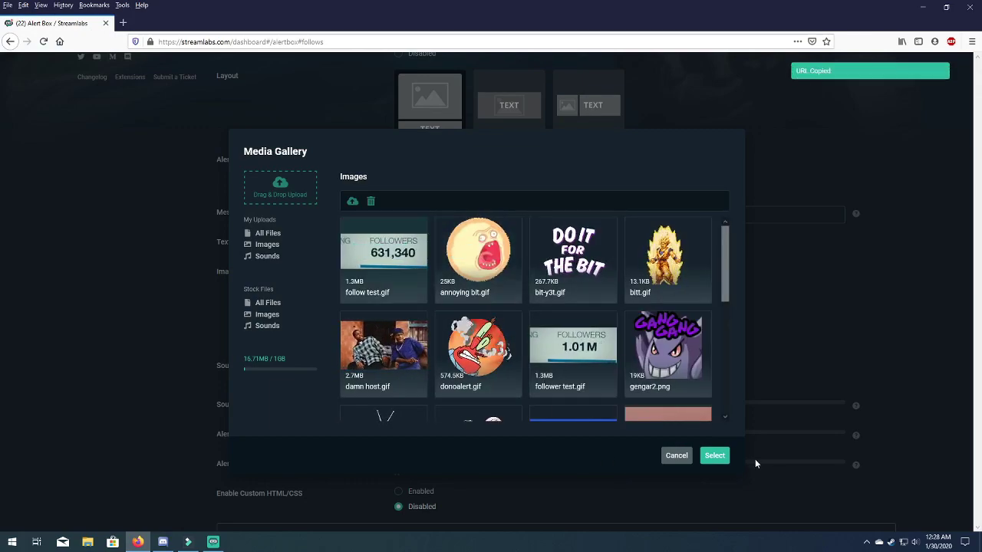
- Set follow test.gif as the follow image and upload snows-follower-alert-mp3 from Downloads
click(714, 456)
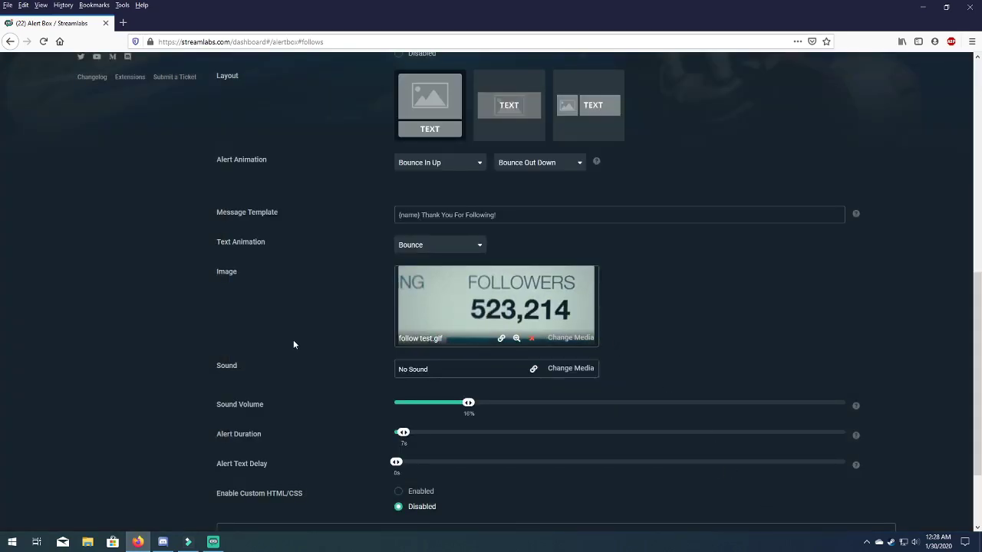
click(570, 369)
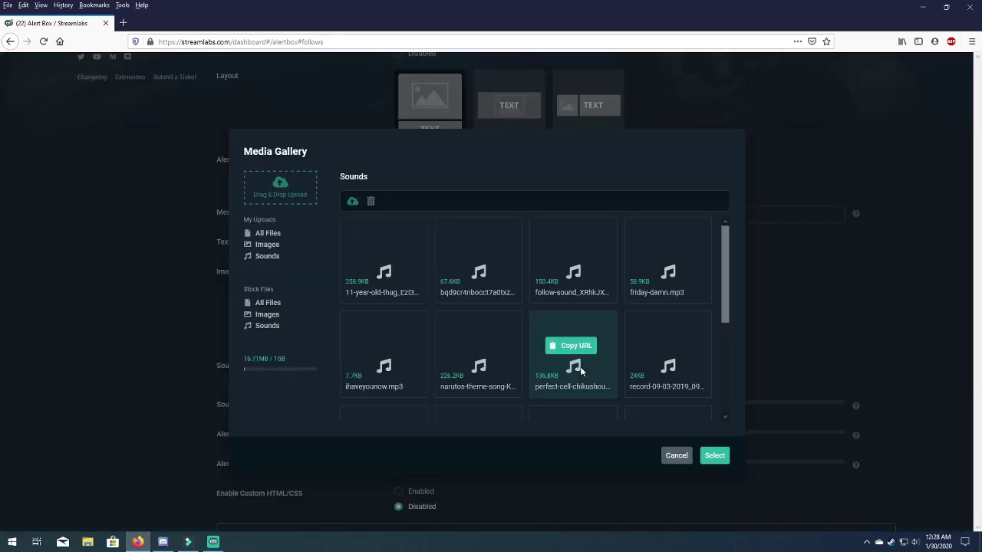
click(263, 198)
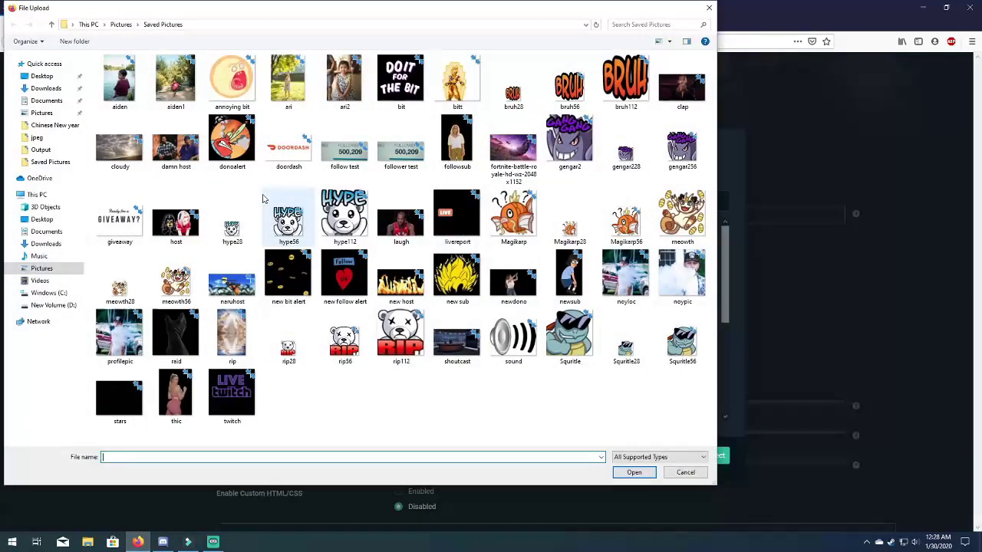
click(43, 243)
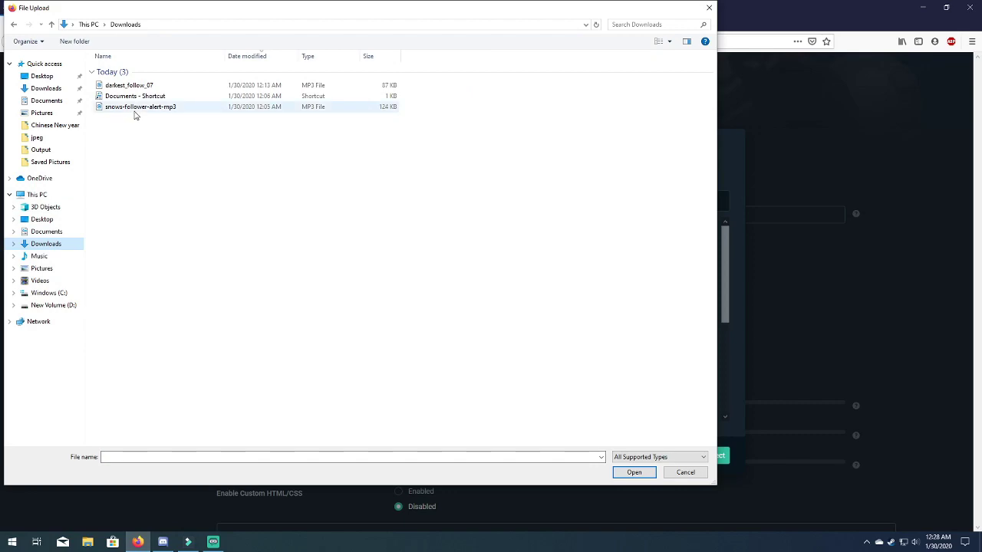
click(183, 111)
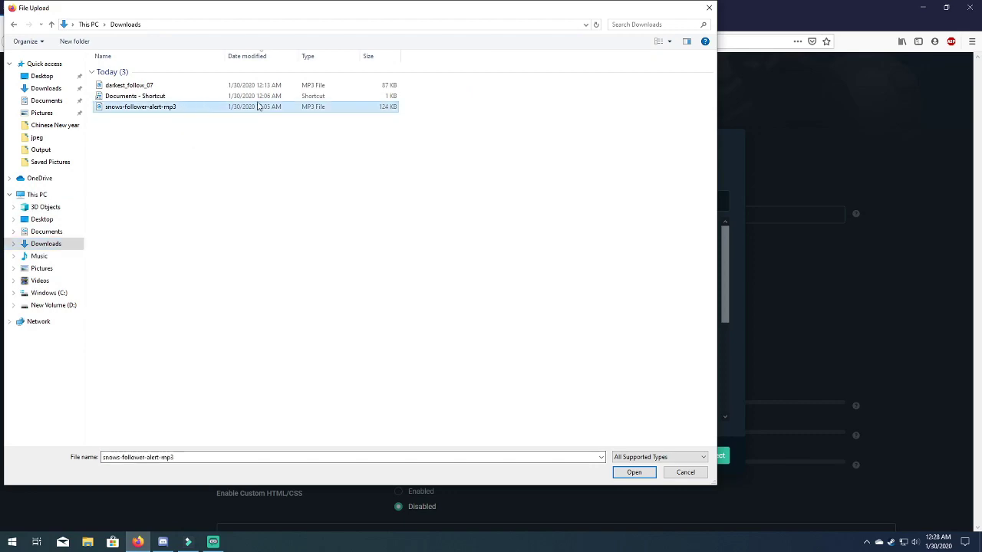
click(633, 471)
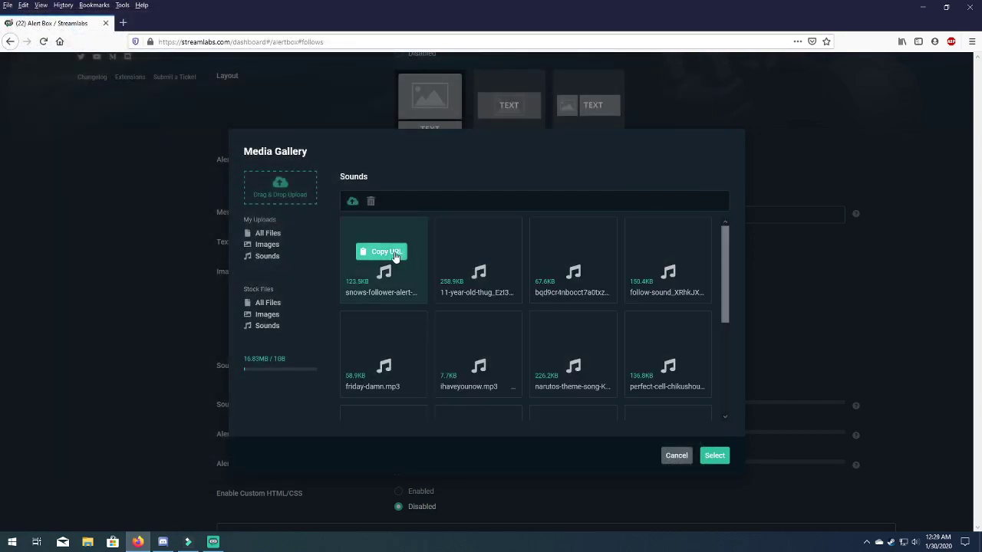
click(396, 256)
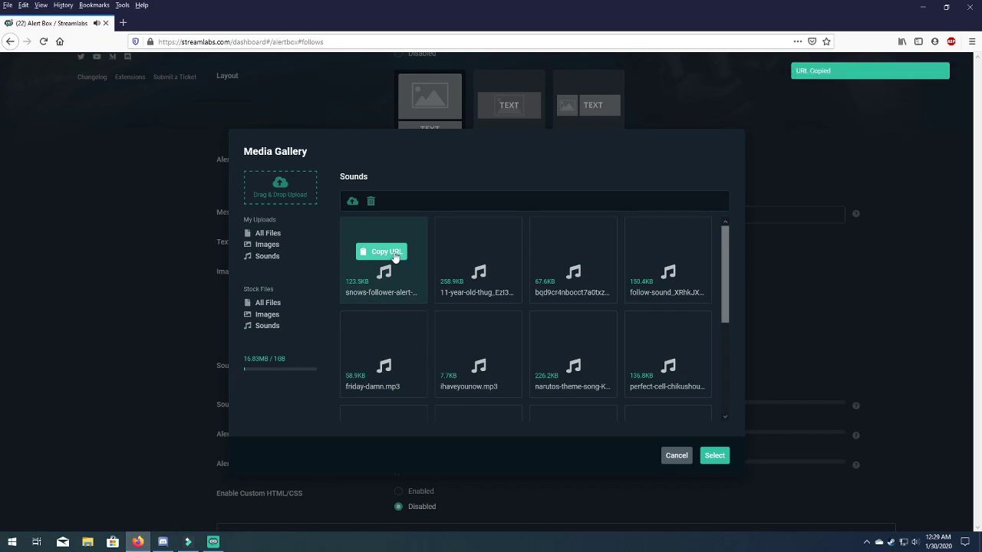
- Select the uploaded sound for the follow alert and save the settings
click(714, 456)
scroll(333, 427, down, 3)
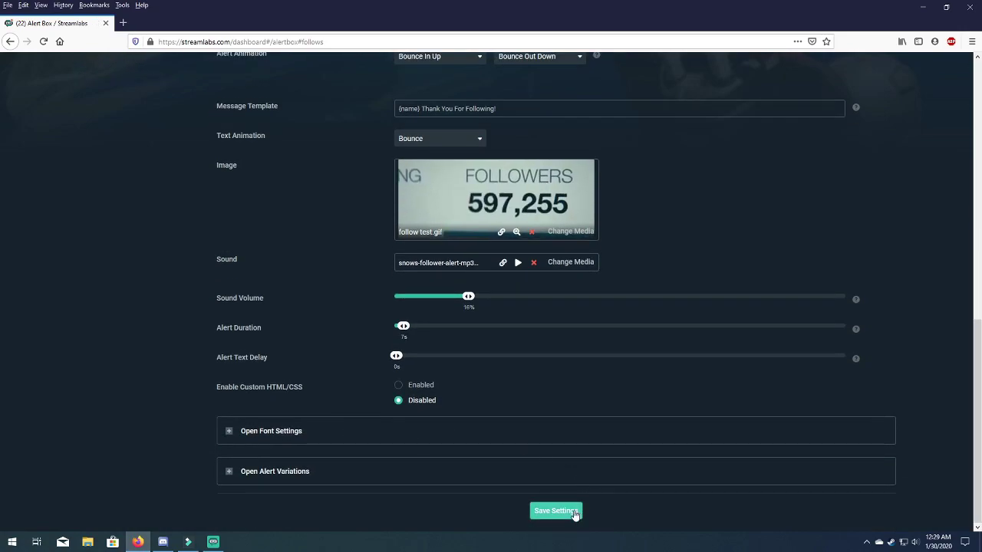
click(575, 510)
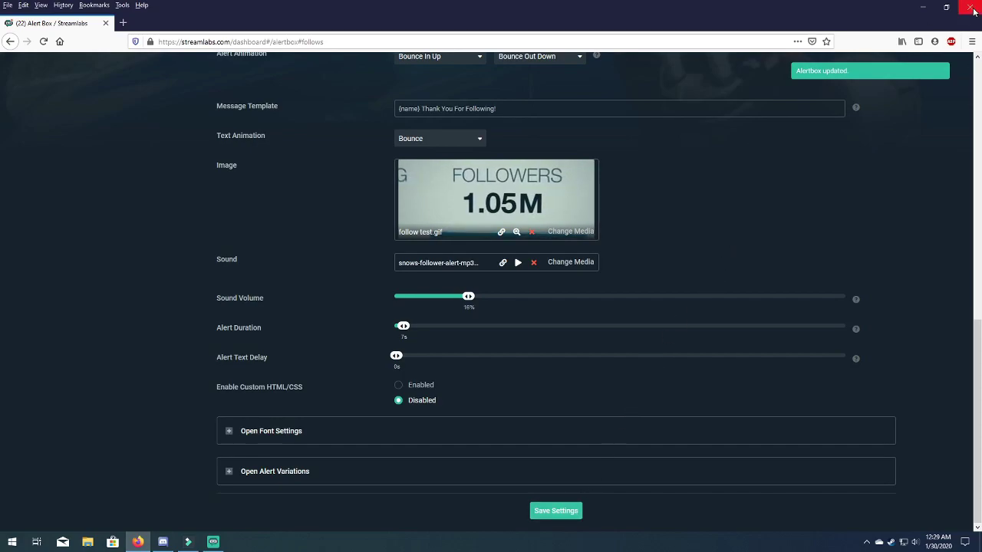
- Back in Streamlabs OBS, deselect the alert box and fire a test Follow alert
key(alt+Tab)
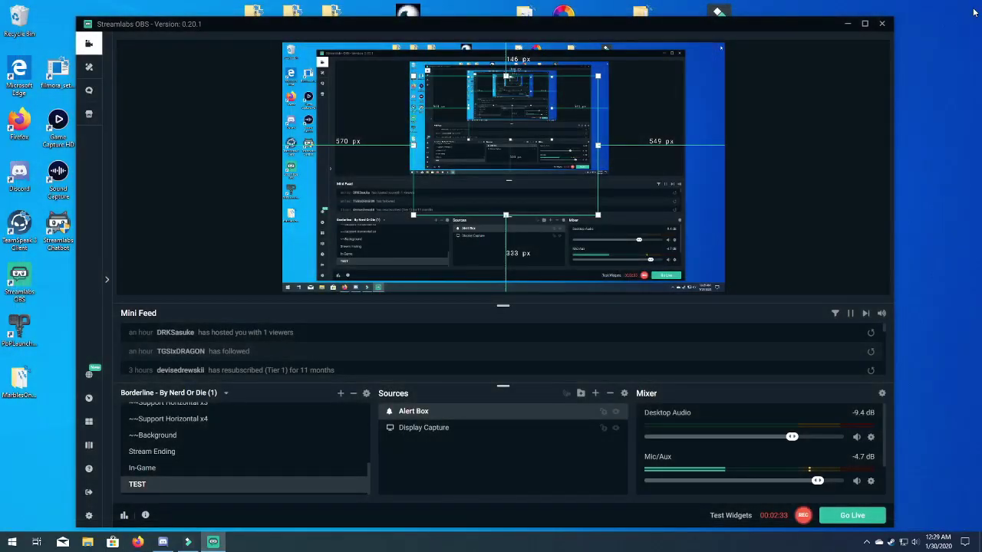
click(204, 254)
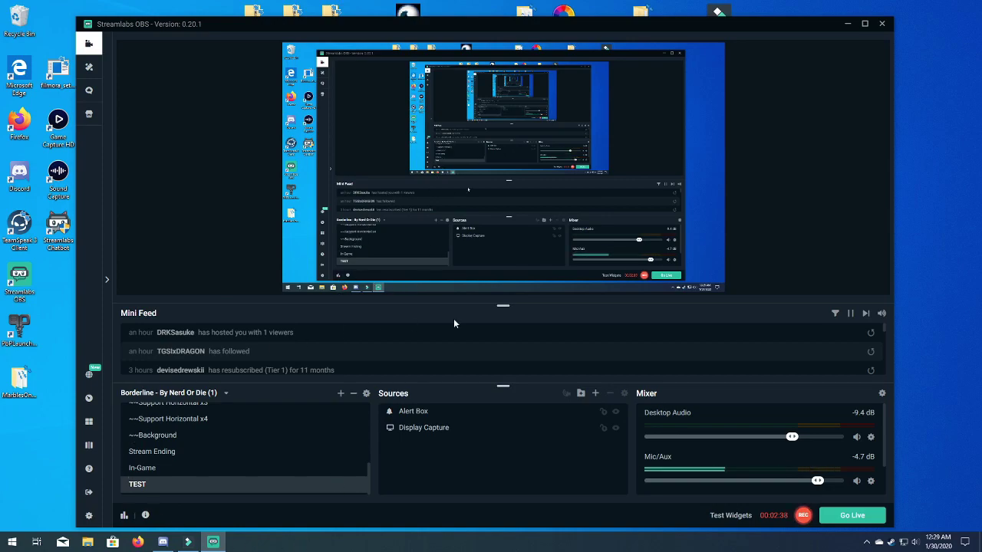
mouse_move(732, 520)
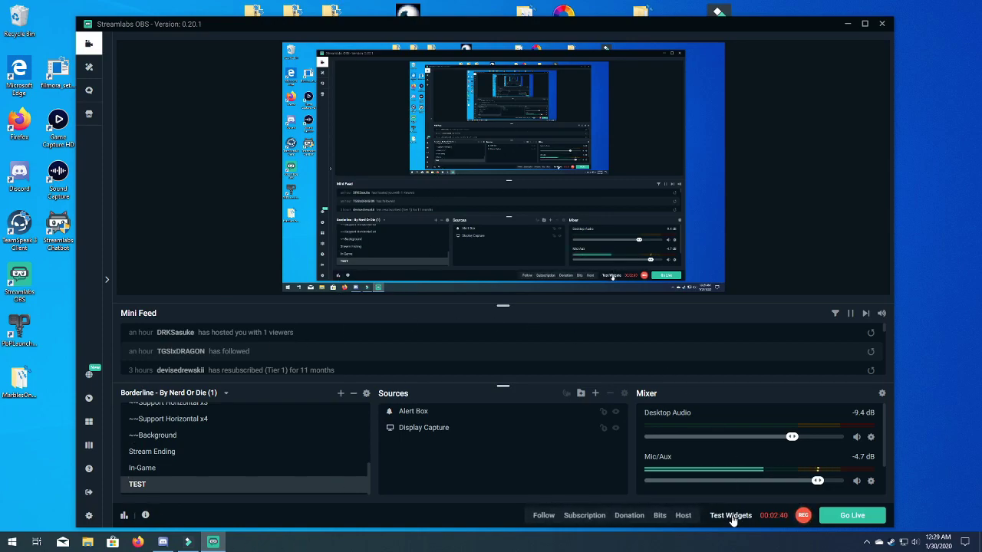
click(542, 524)
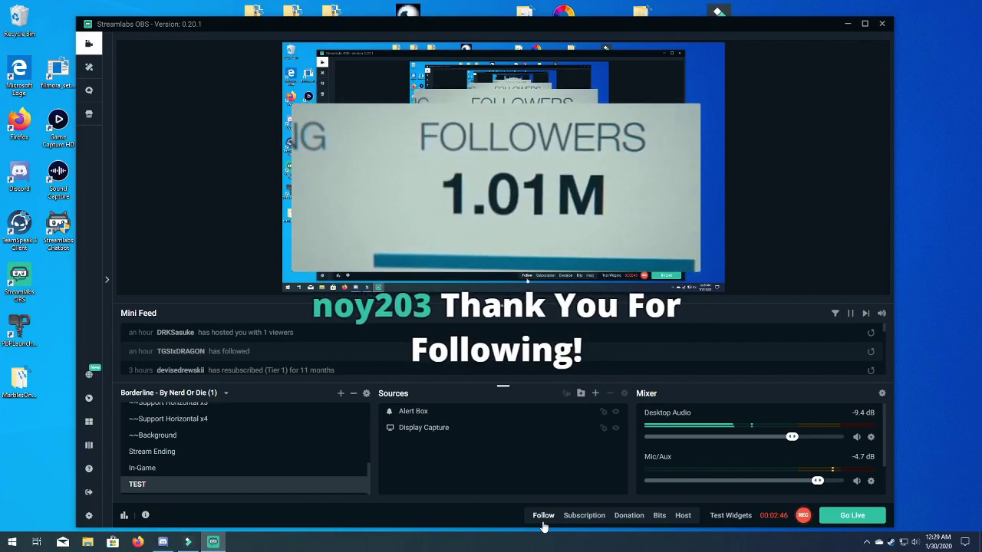